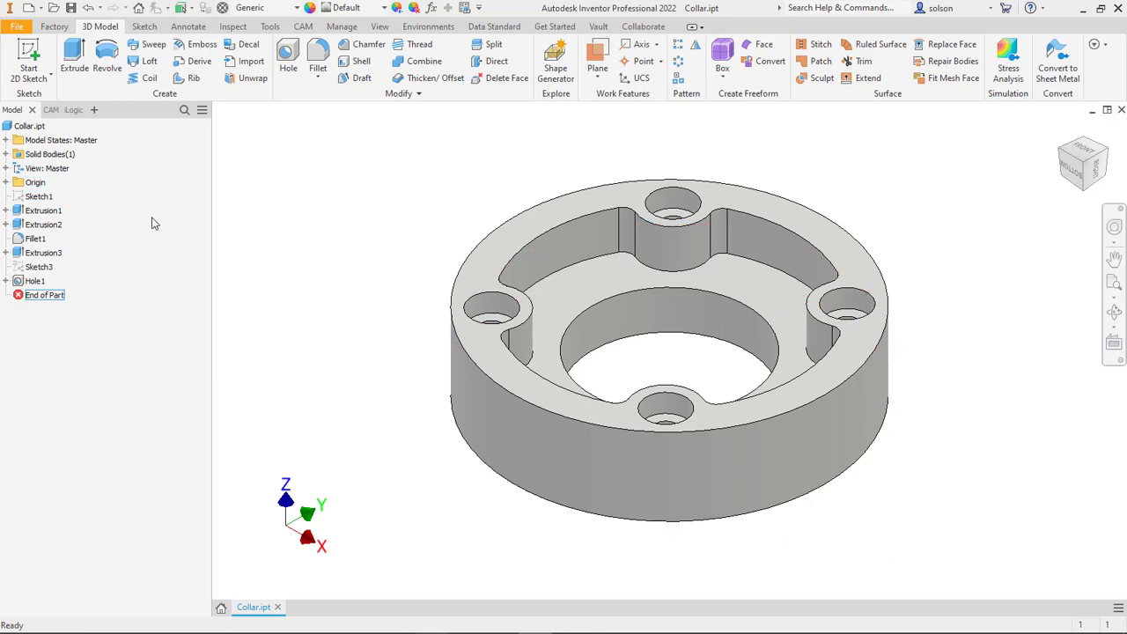
pyautogui.click(53, 111)
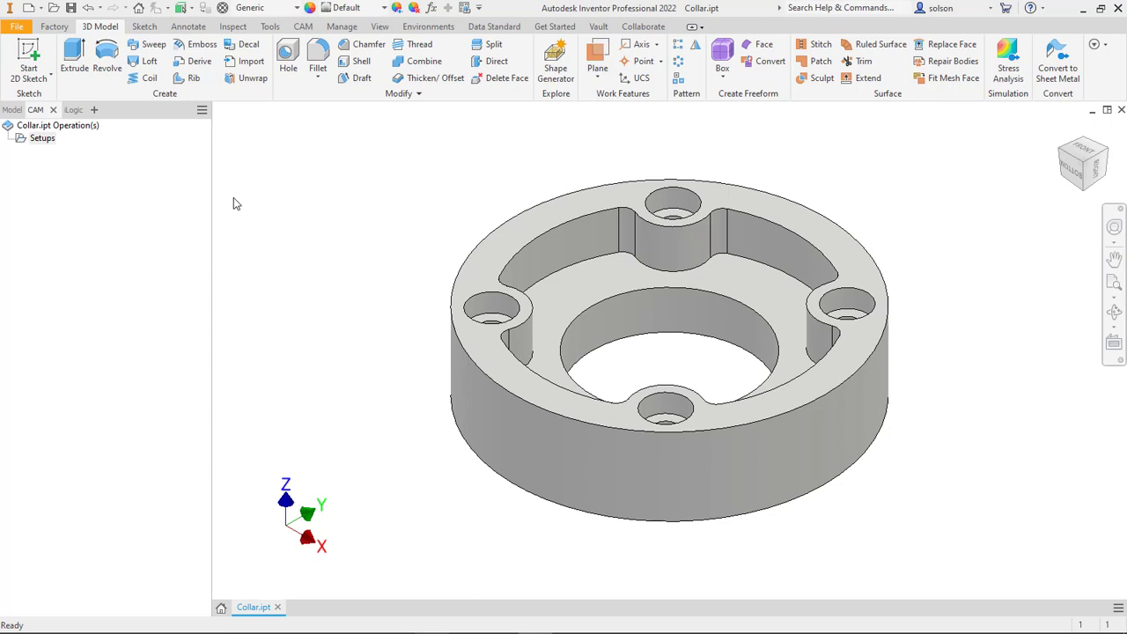
pyautogui.click(12, 110)
pyautogui.keyDown('shift'); pyautogui.moveTo(458, 181); pyautogui.dragTo(459, 184, button='middle'); pyautogui.keyUp('shift')
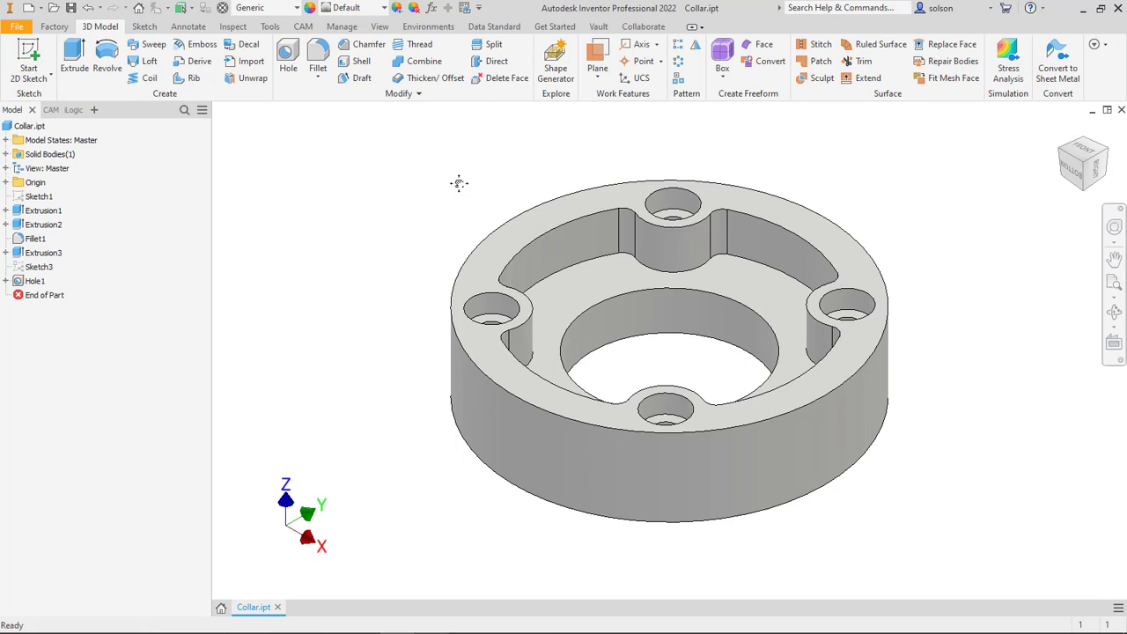
# Step: Send the Collar part to Fusion 360, uploading it as a new file to the MESA Training team's preselected CAD/CAM project
pyautogui.click(428, 26)
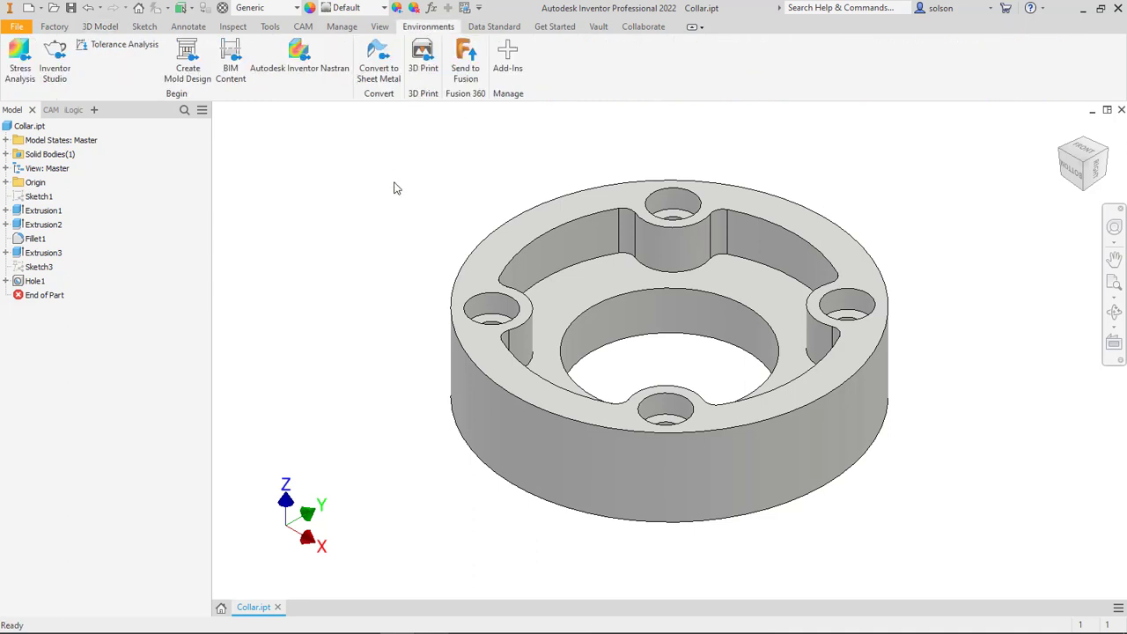
pyautogui.click(466, 63)
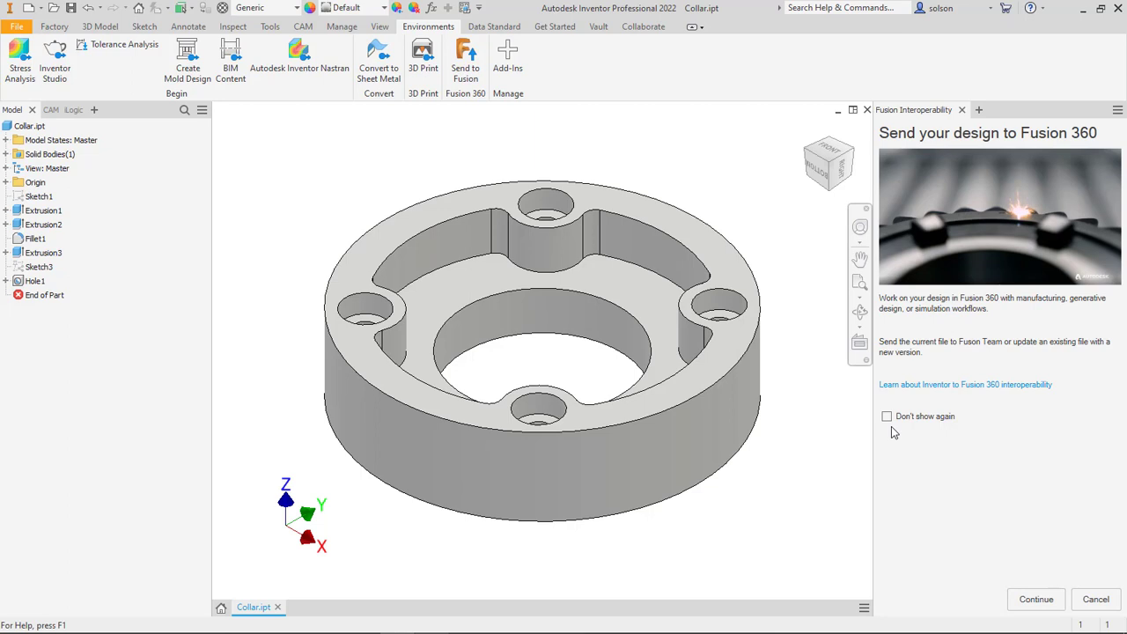
pyautogui.click(1035, 599)
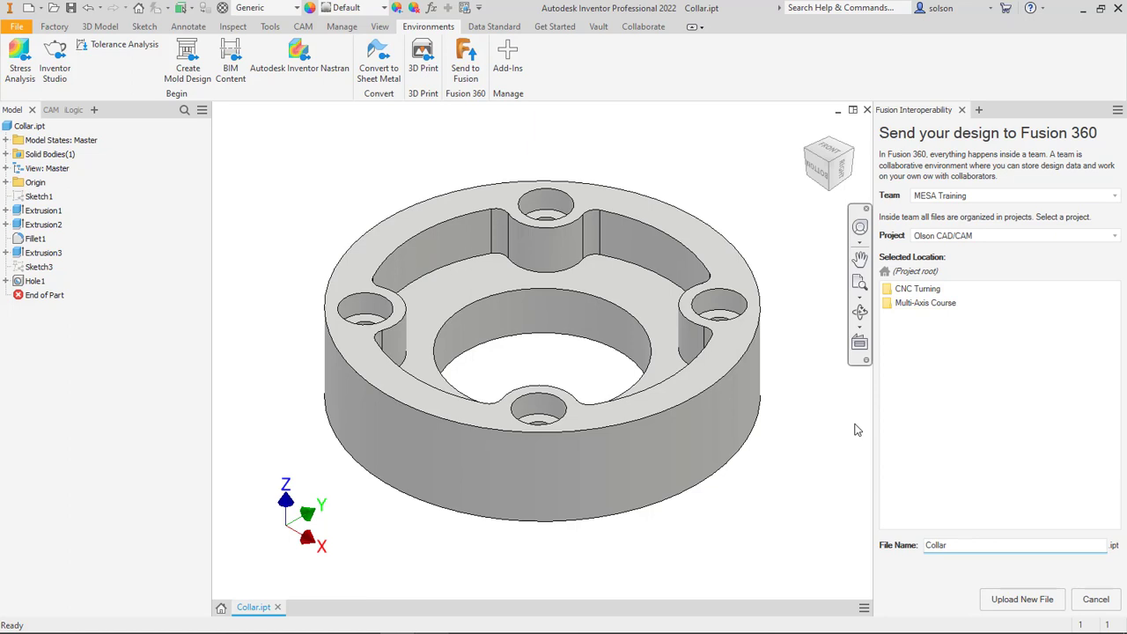
pyautogui.click(1091, 196)
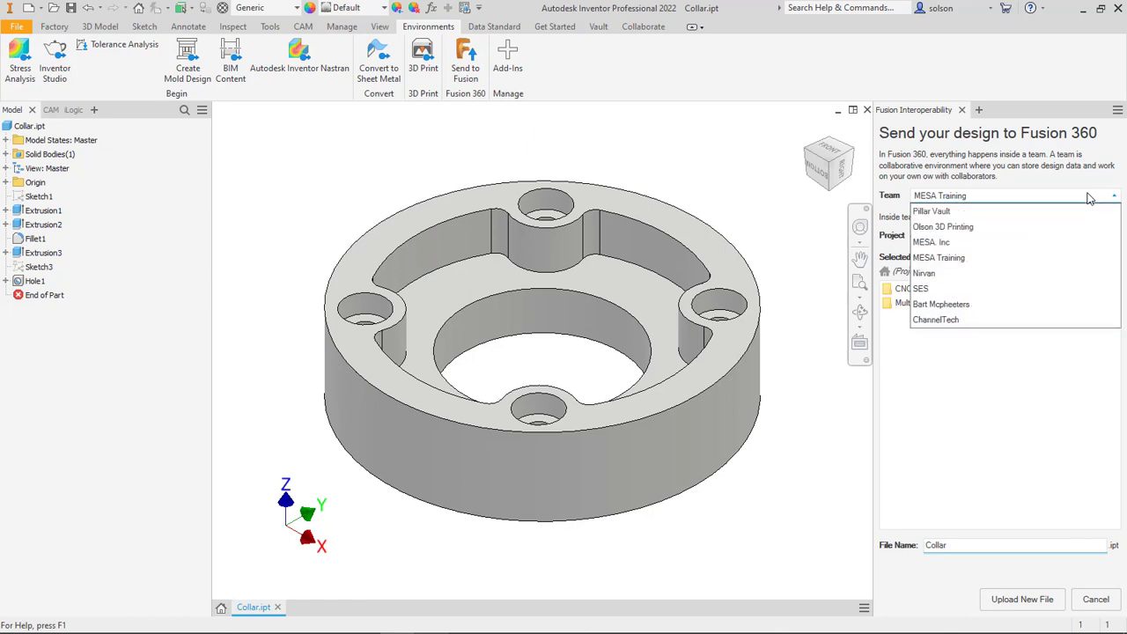
pyautogui.click(764, 189)
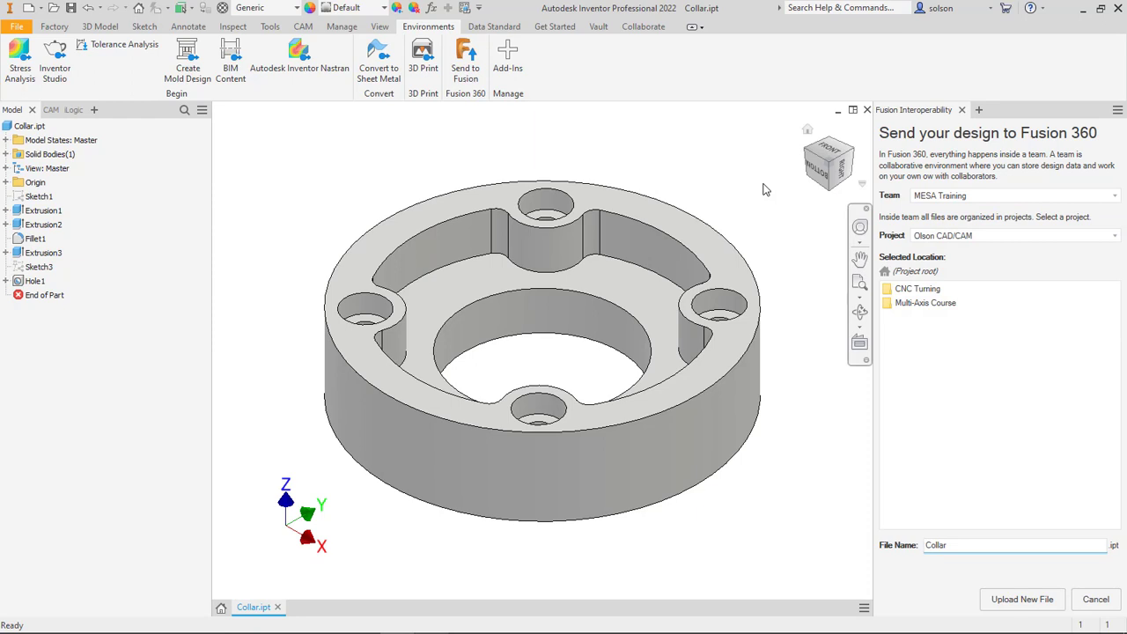
pyautogui.click(986, 235)
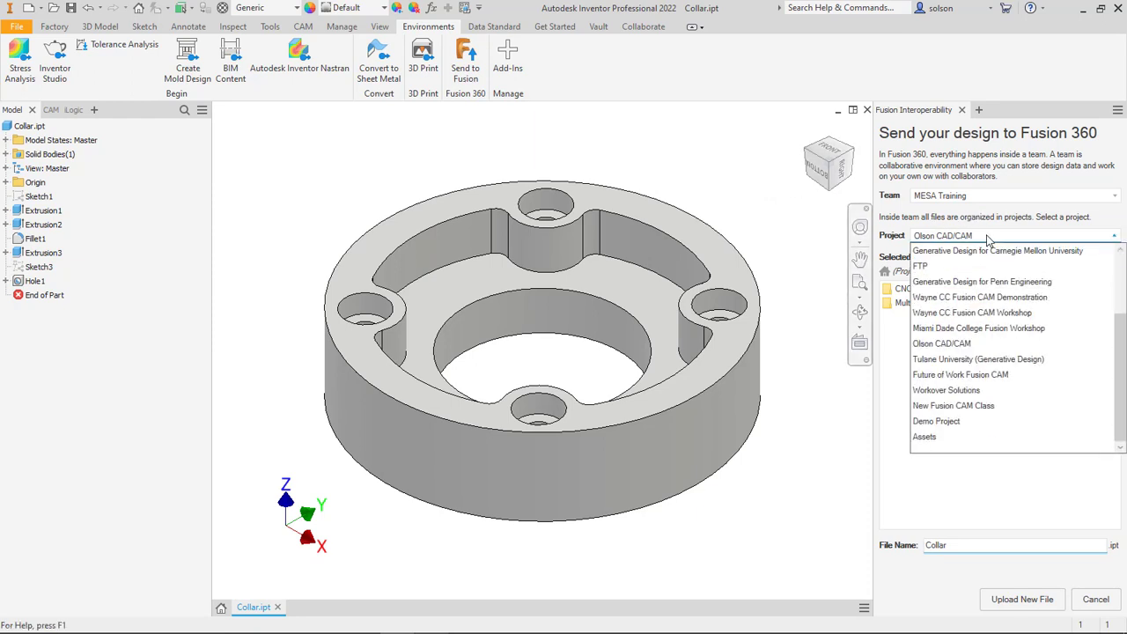
pyautogui.click(775, 180)
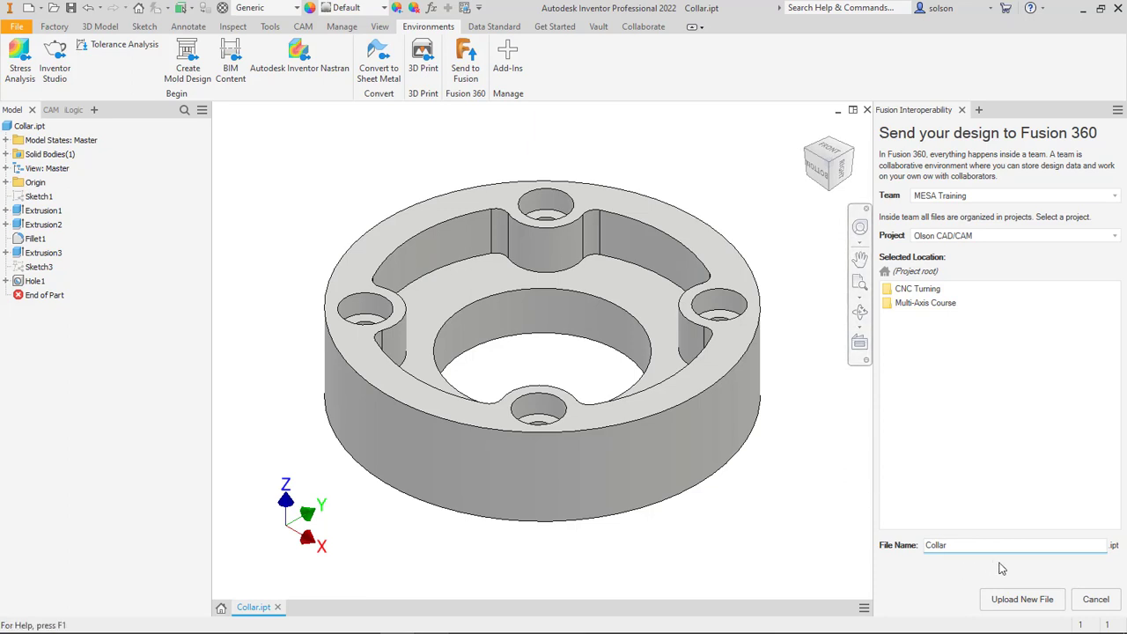
pyautogui.click(1026, 602)
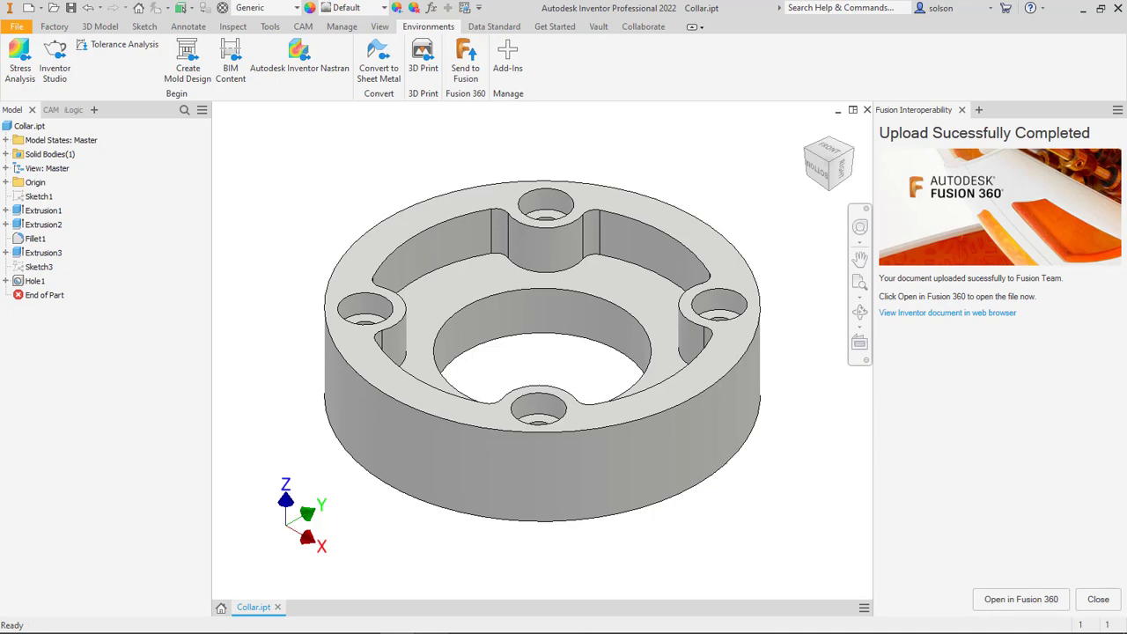
# Step: Switch to the Fusion Team site in the browser and refresh the project contents to check for the uploaded Collar.ipt
pyautogui.moveTo(0, 73); pyautogui.dragTo(684, 2)
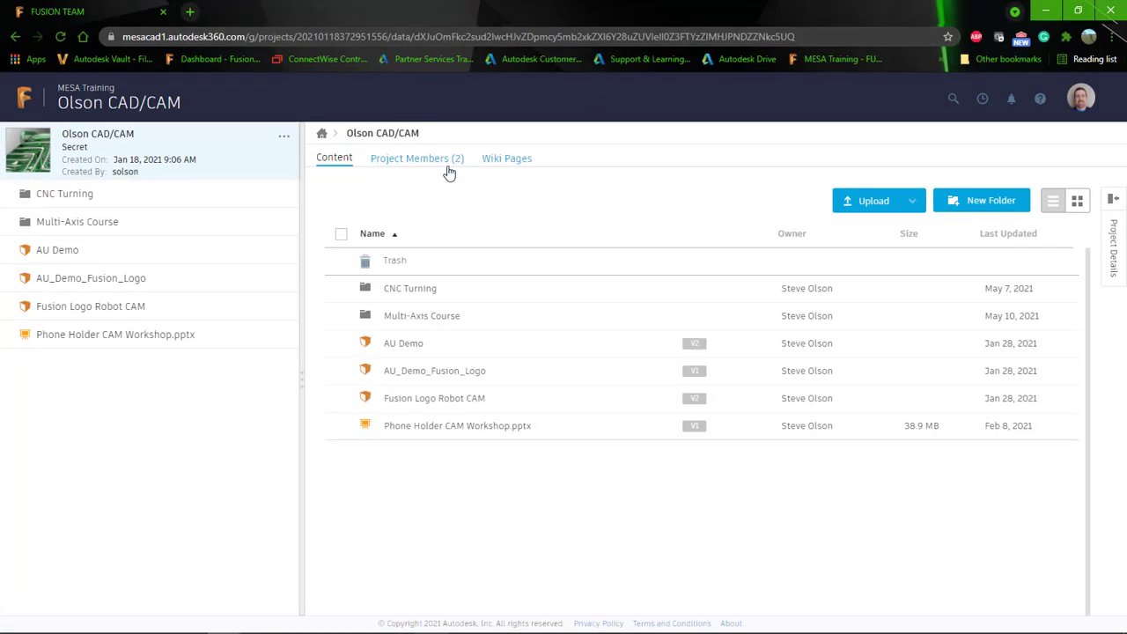
pyautogui.click(58, 35)
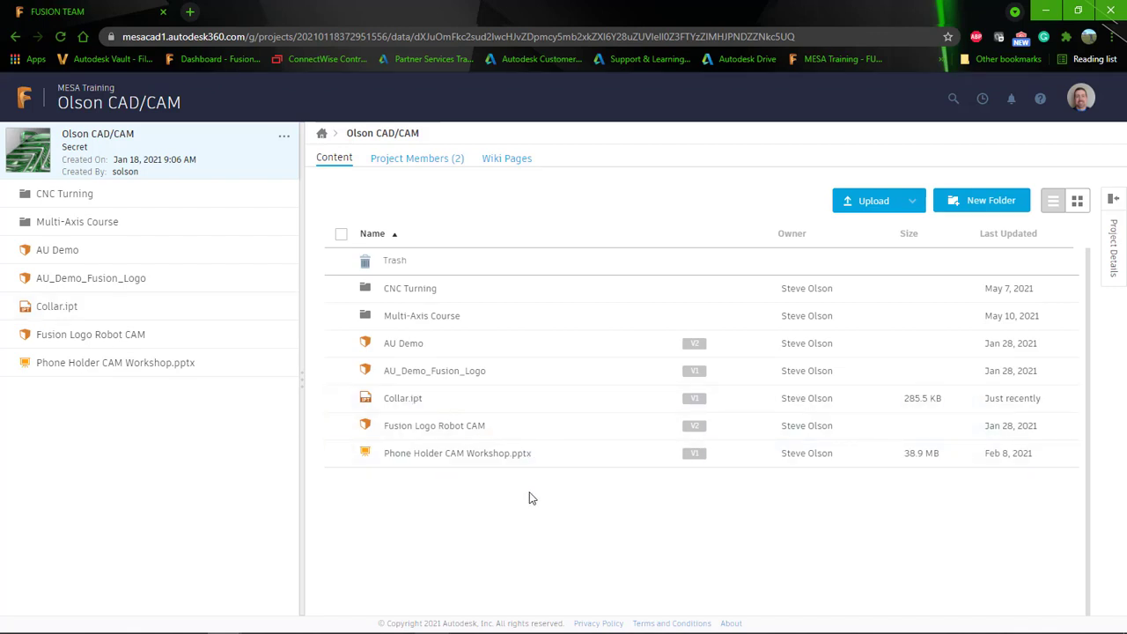
pyautogui.click(1044, 9)
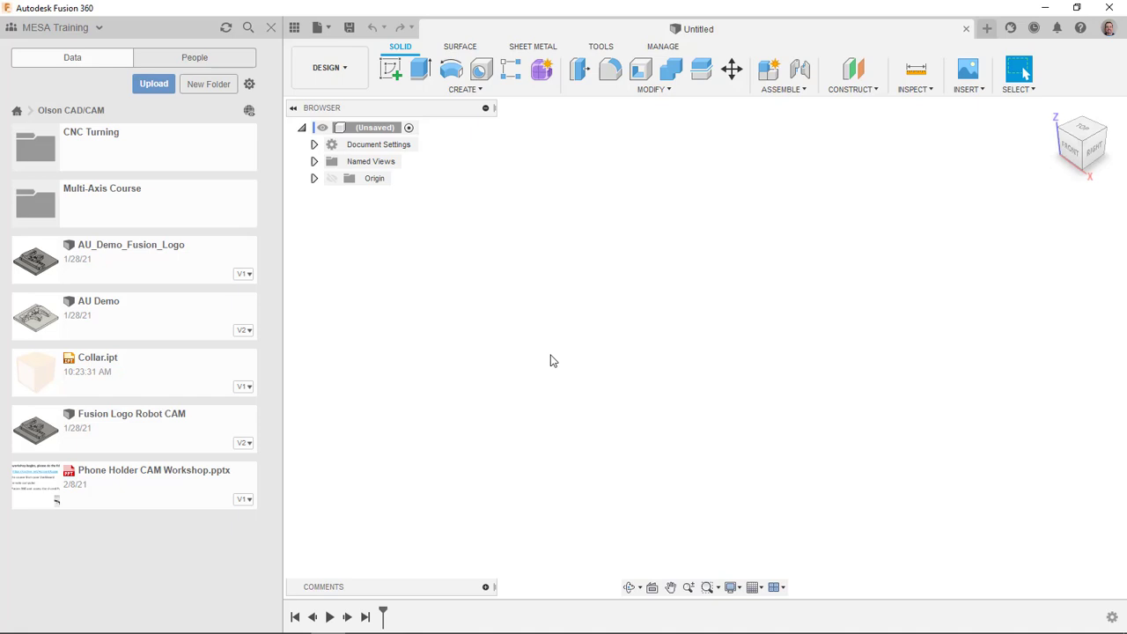
# Step: In Fusion 360, save the empty untitled design as "CAM for Collar" in the CAD/CAM project
pyautogui.click(351, 29)
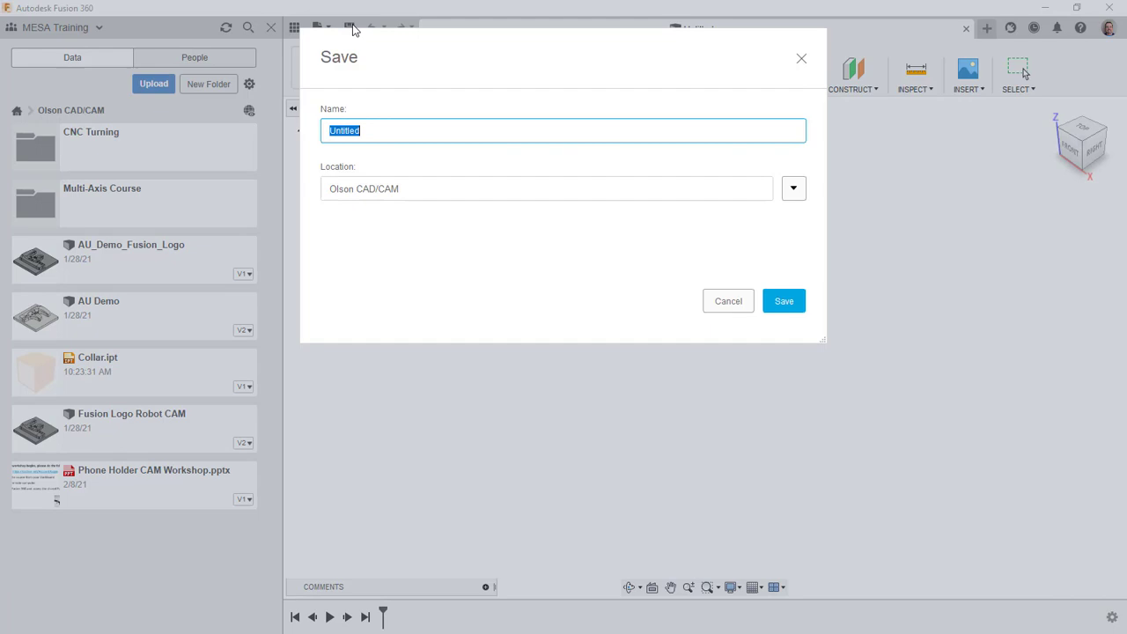
pyautogui.write('CAM for Collar')
pyautogui.press('Return')
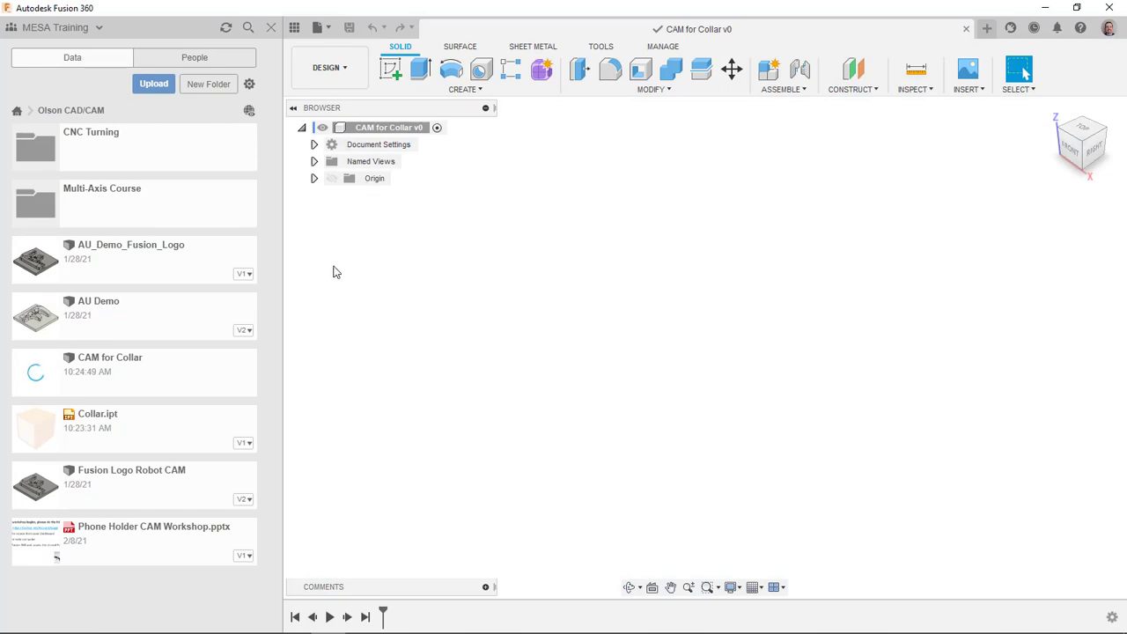
# Step: Insert the uploaded Collar.ipt into the current design and accept its default placement without any offset or rotation
pyautogui.rightClick(137, 431)
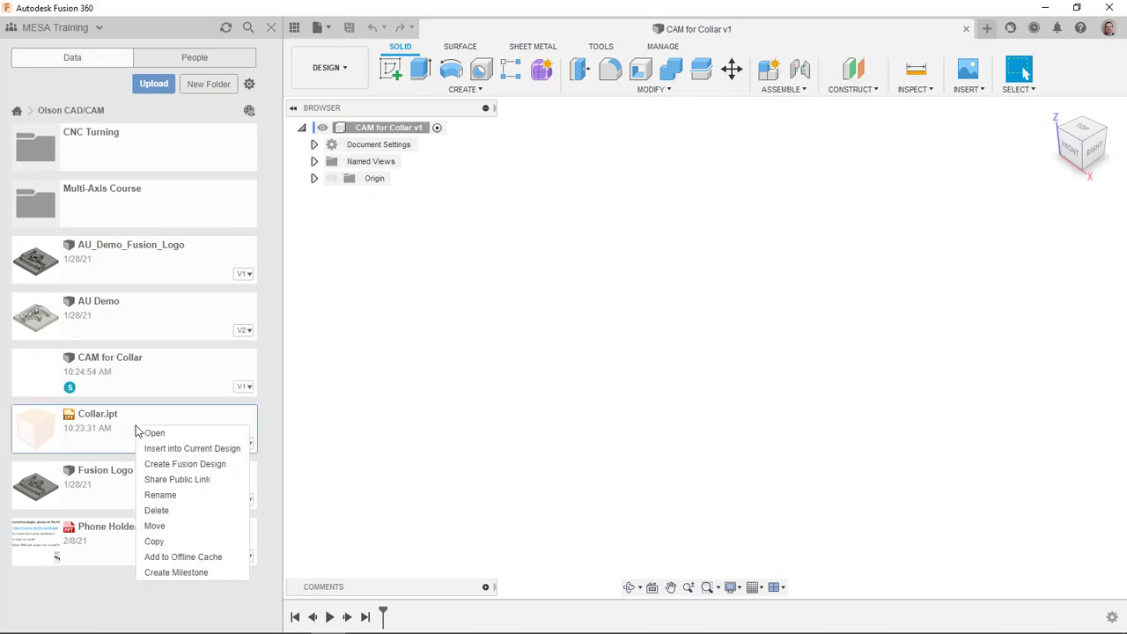
pyautogui.click(219, 449)
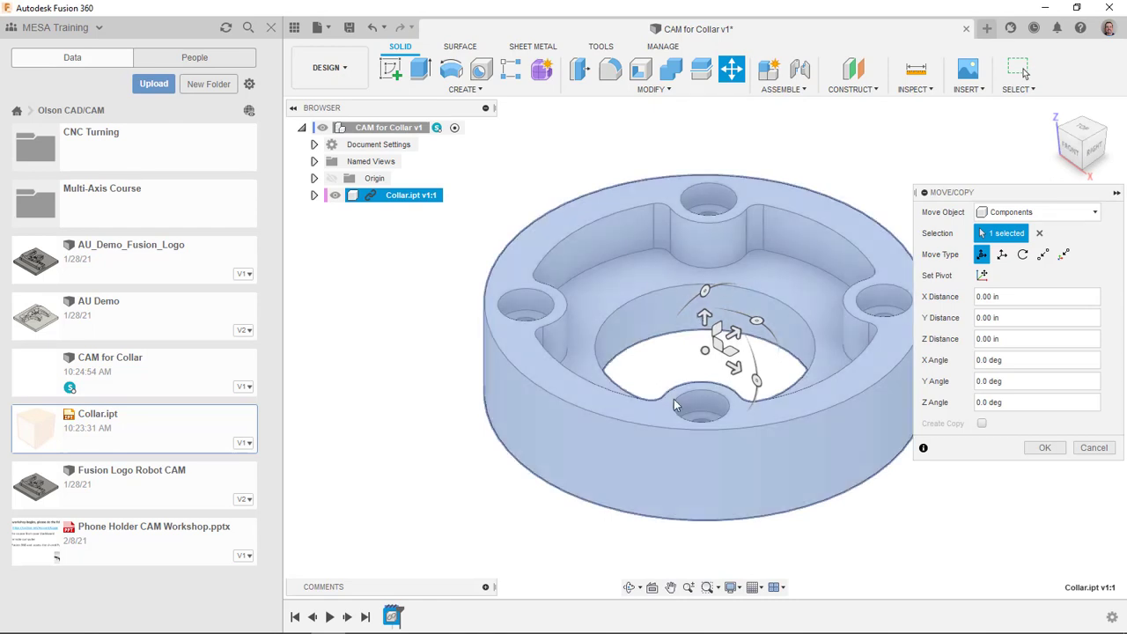
pyautogui.click(1044, 449)
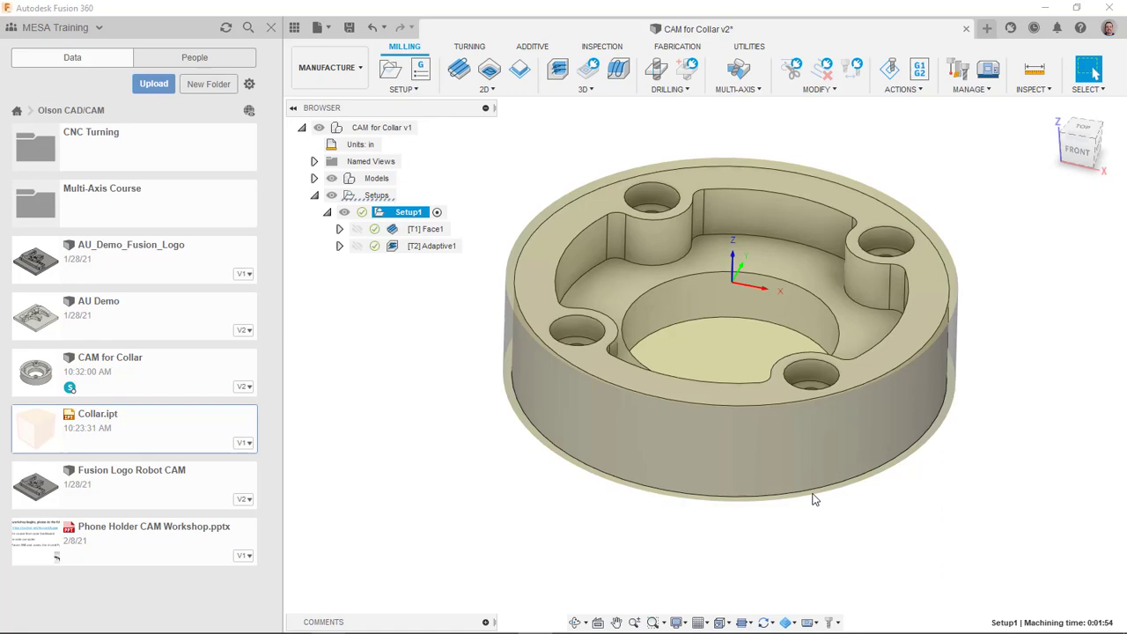
# Step: Review the Face1 and Adaptive1 toolpaths of Setup1, and return to the Design workspace to view the linked collar
pyautogui.click(430, 230)
pyautogui.click(433, 246)
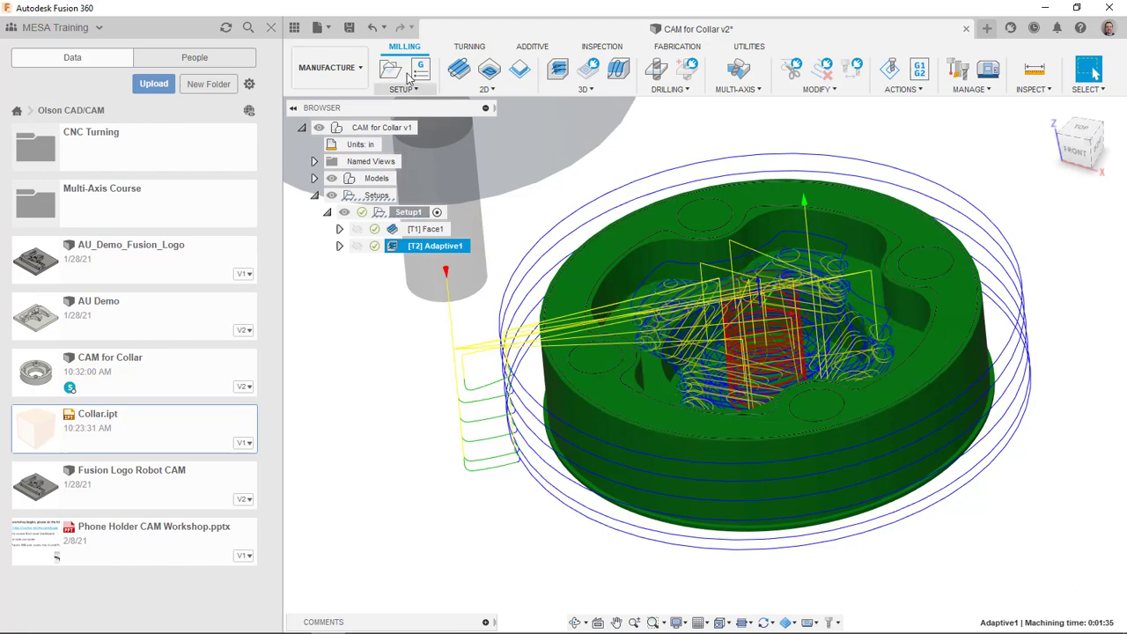
pyautogui.click(326, 68)
pyautogui.click(315, 100)
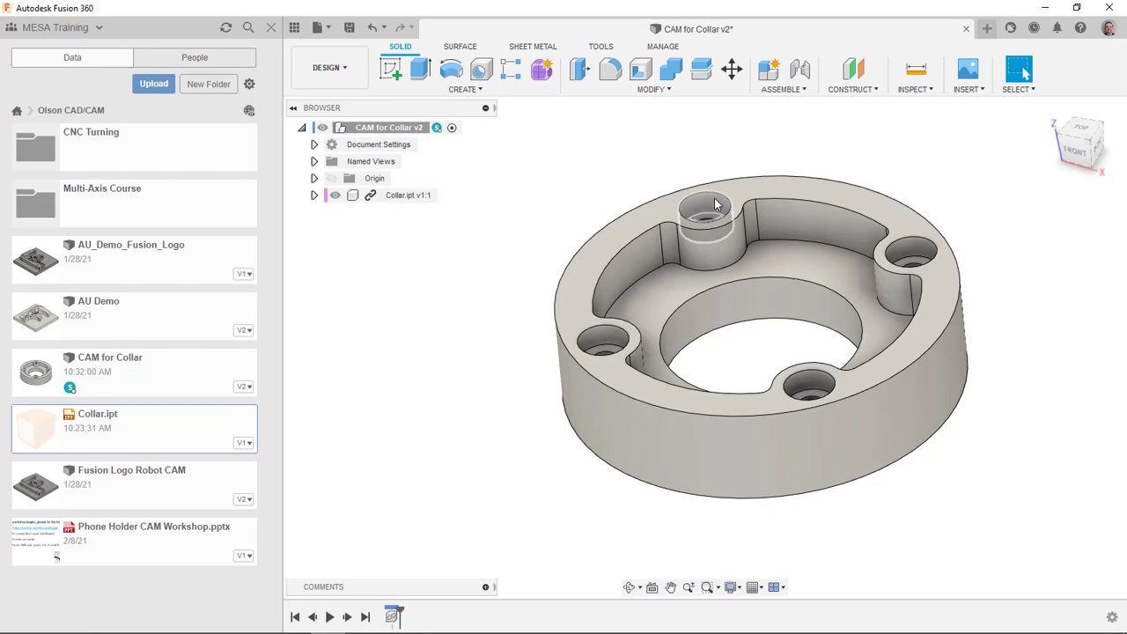
pyautogui.moveTo(543, 221)
pyautogui.keyDown('shift'); pyautogui.mouseDown(button='middle')
pyautogui.moveTo(563, 238)
pyautogui.moveTo(548, 231)
pyautogui.mouseUp(button='middle'); pyautogui.keyUp('shift')
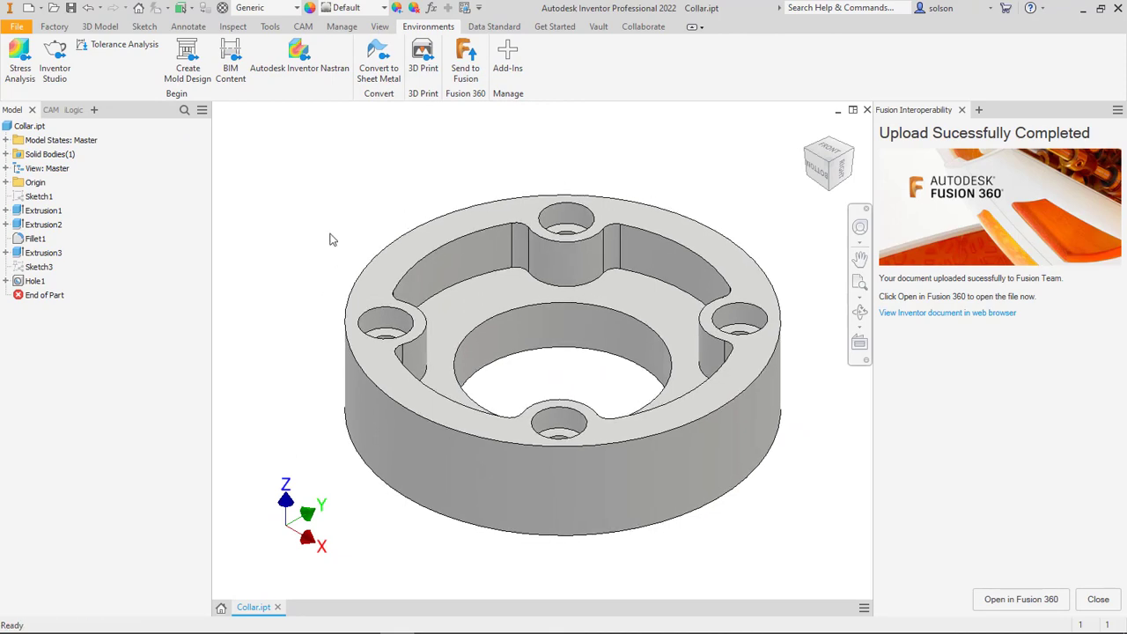
# Step: Switch to Inventor, set the outer circle's diameter in Extrusion1's sketch to 2.5 in, and finish the sketch
pyautogui.click(6, 210)
pyautogui.rightClick(35, 229)
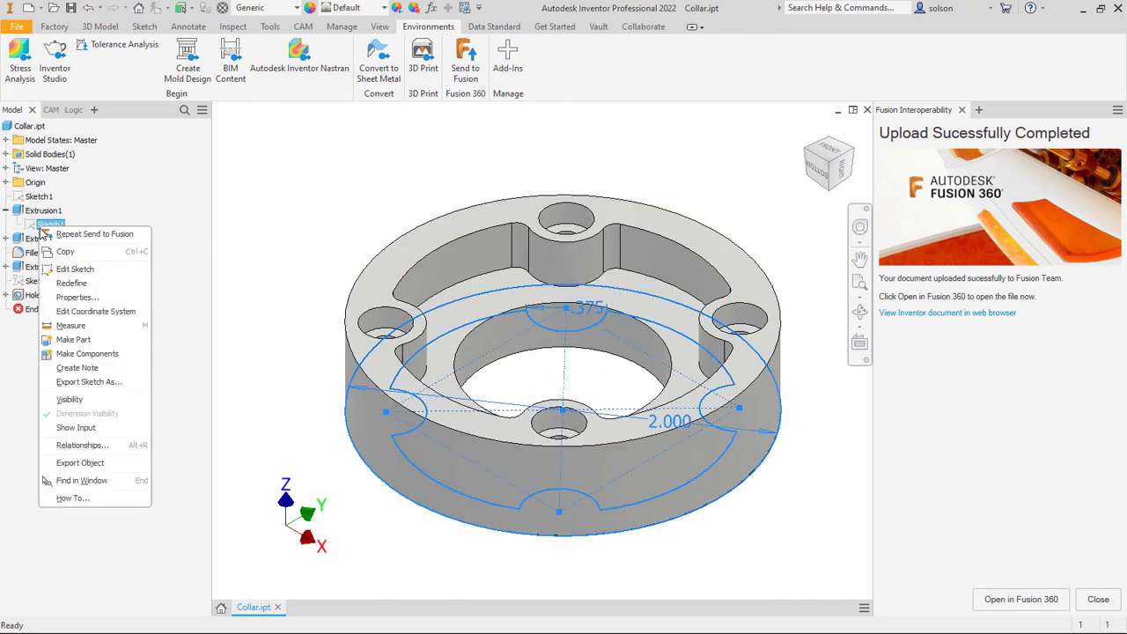
pyautogui.click(75, 271)
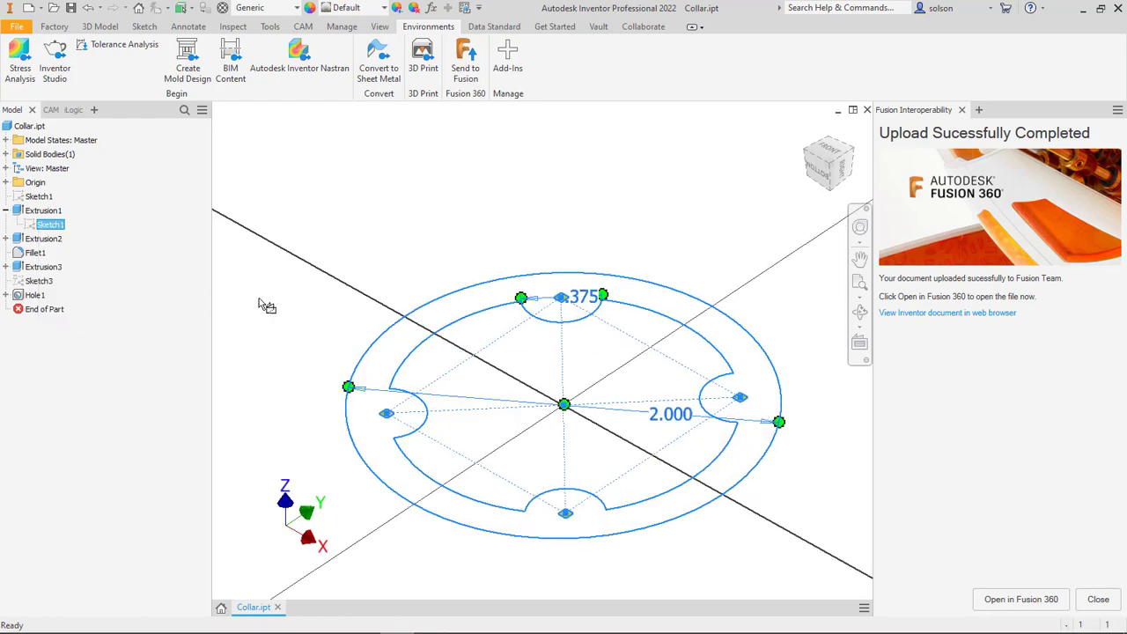
pyautogui.doubleClick(636, 292)
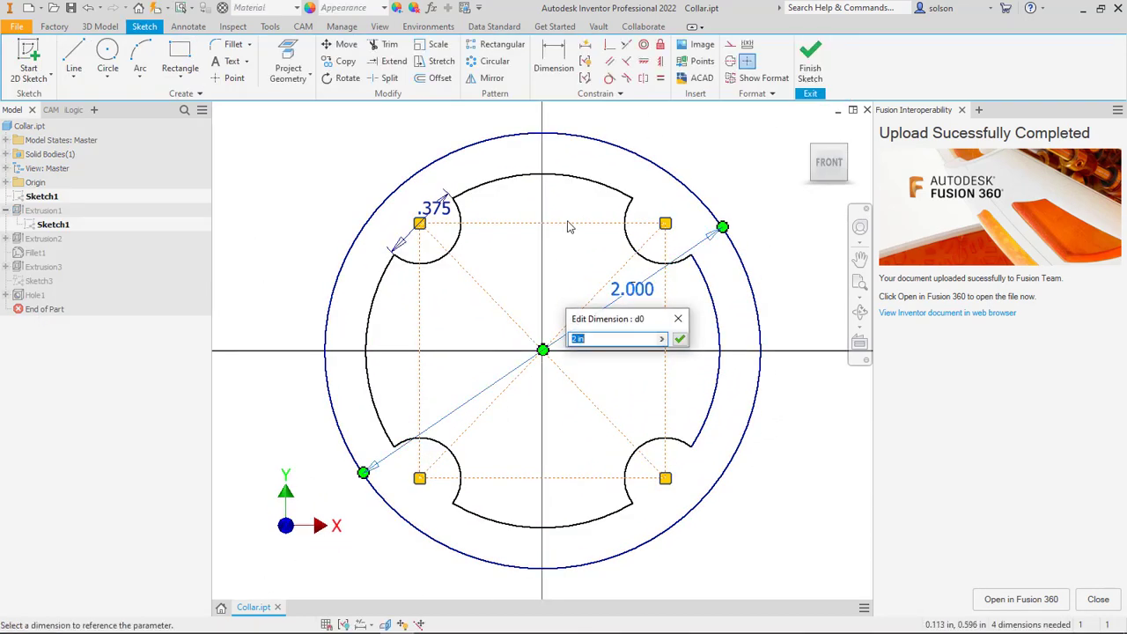
pyautogui.write('2.5')
pyautogui.press('Return')
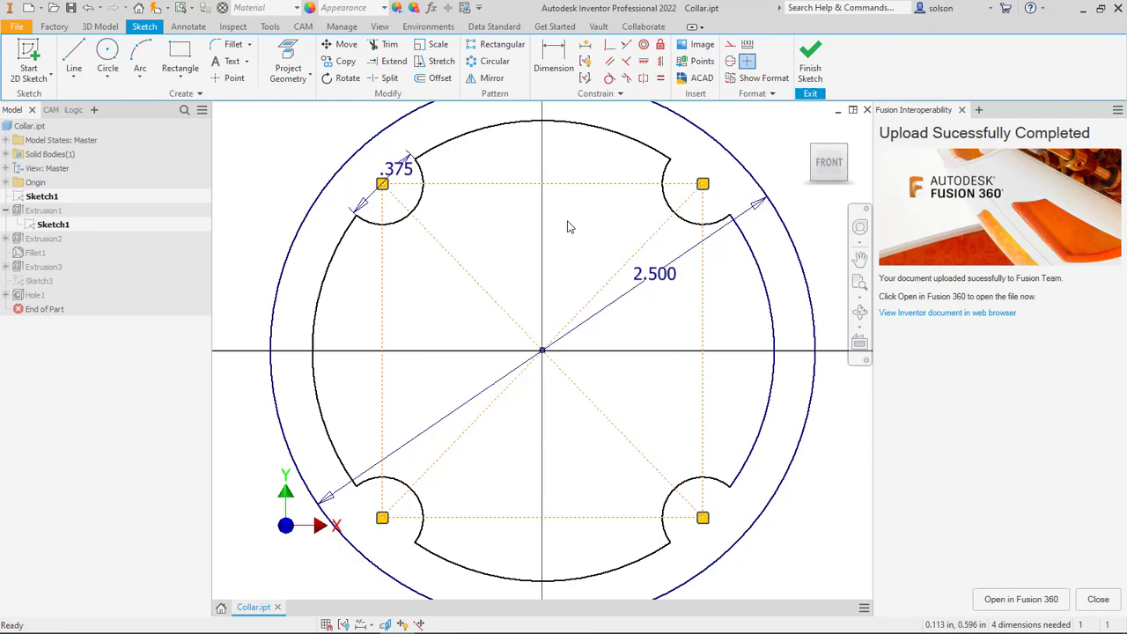
pyautogui.click(811, 54)
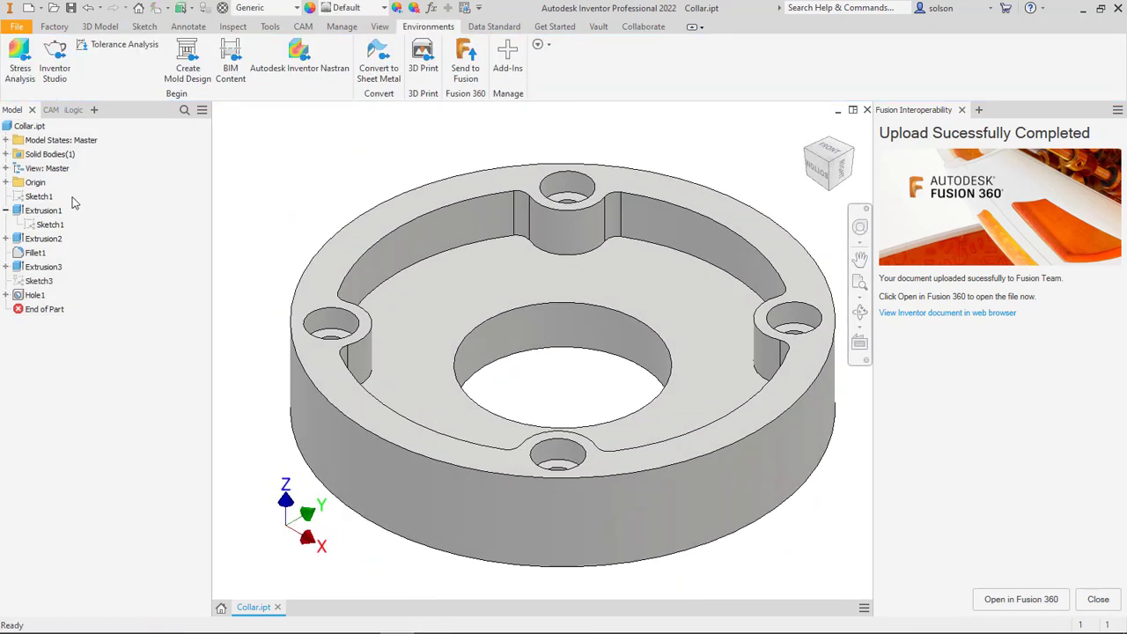
# Step: Edit Extrusion1 of the collar and set its distance to .375 in
pyautogui.rightClick(44, 210)
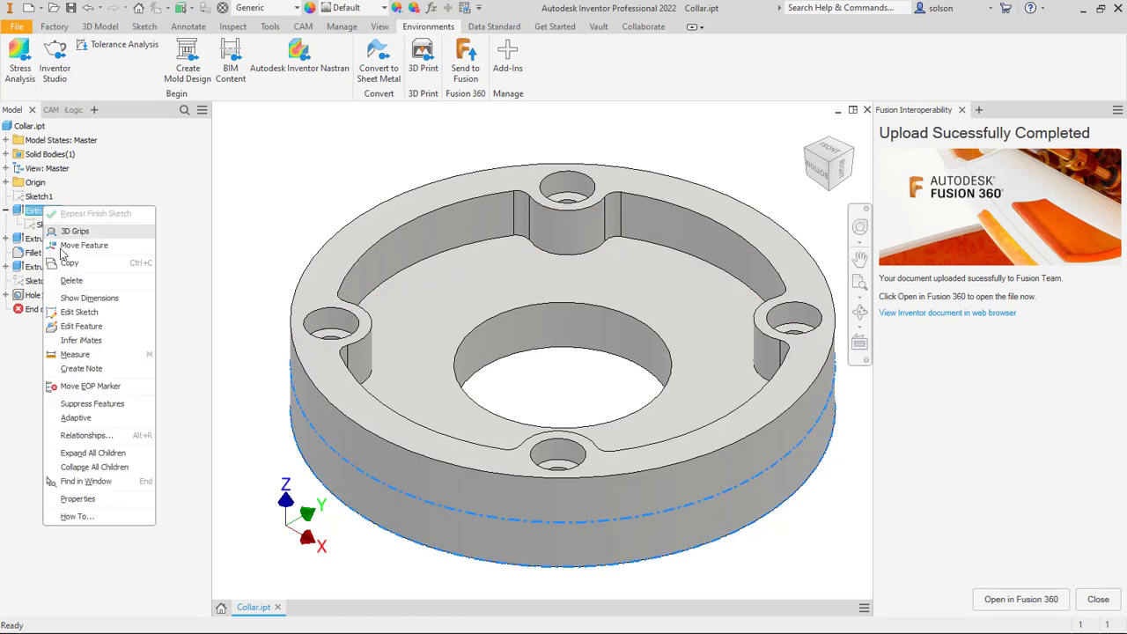
pyautogui.click(80, 326)
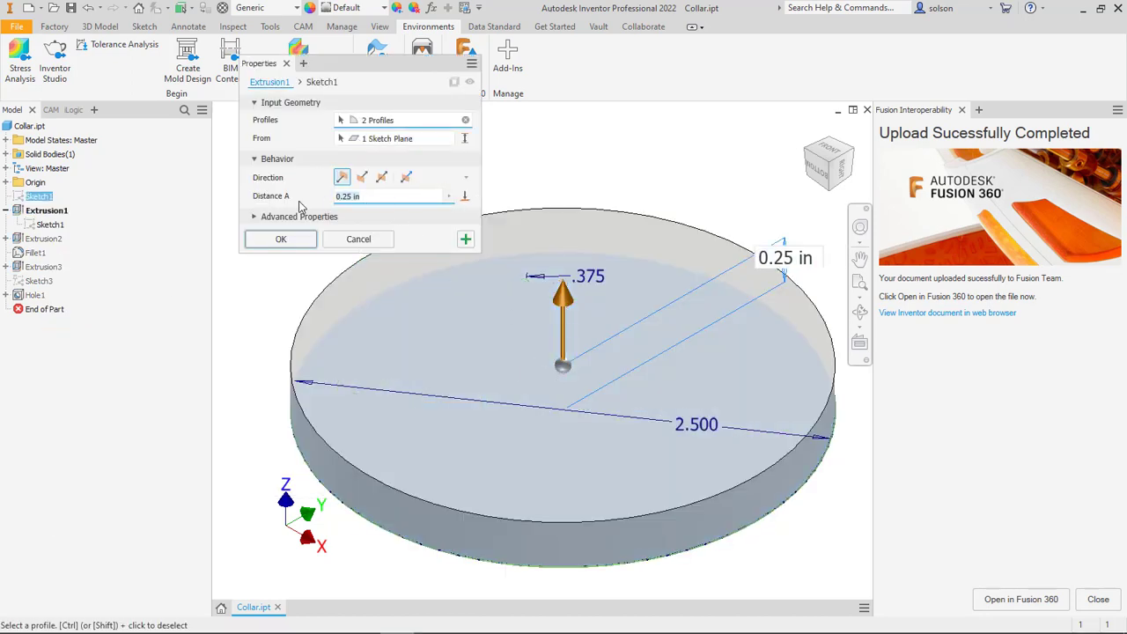
pyautogui.write('.375')
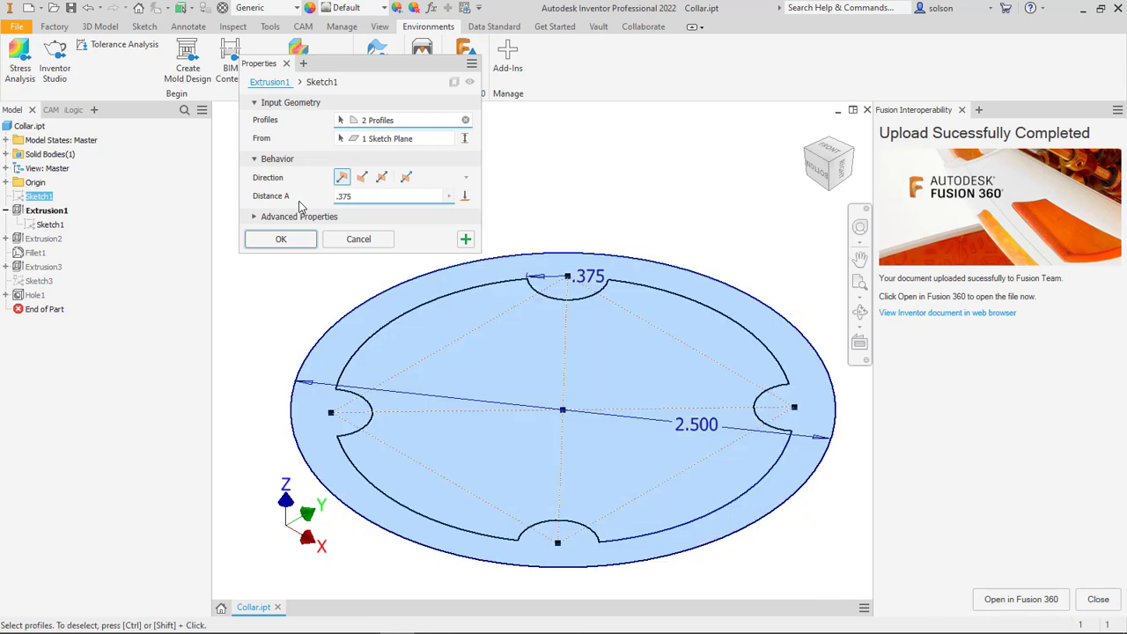
pyautogui.press('Return')
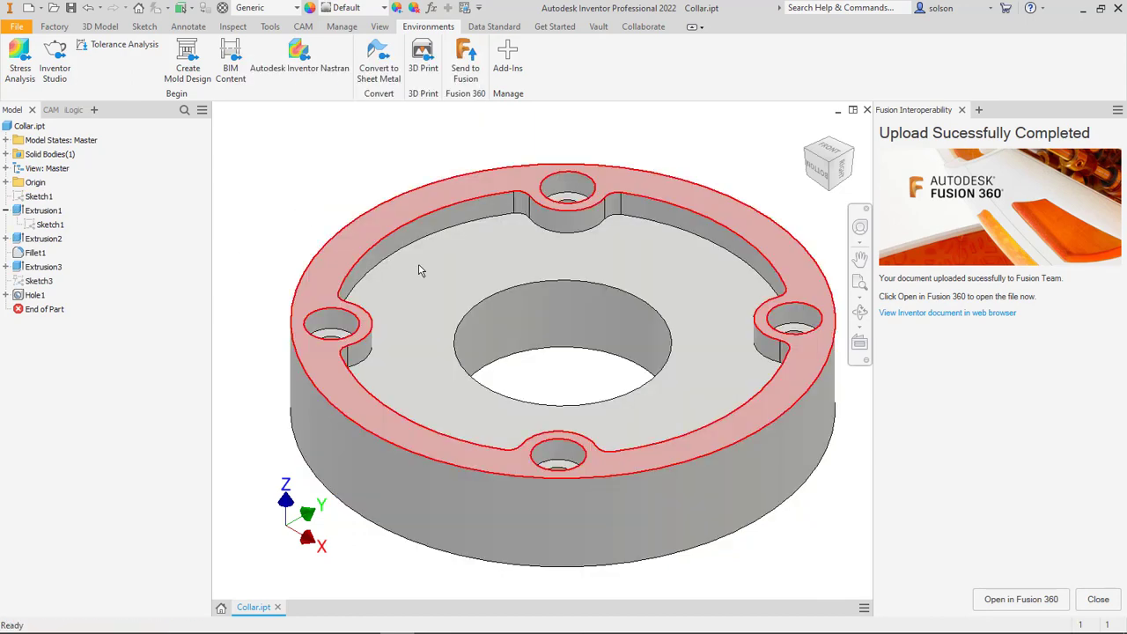
pyautogui.keyDown('shift'); pyautogui.moveTo(422, 267); pyautogui.dragTo(558, 294, button='middle'); pyautogui.keyUp('shift')
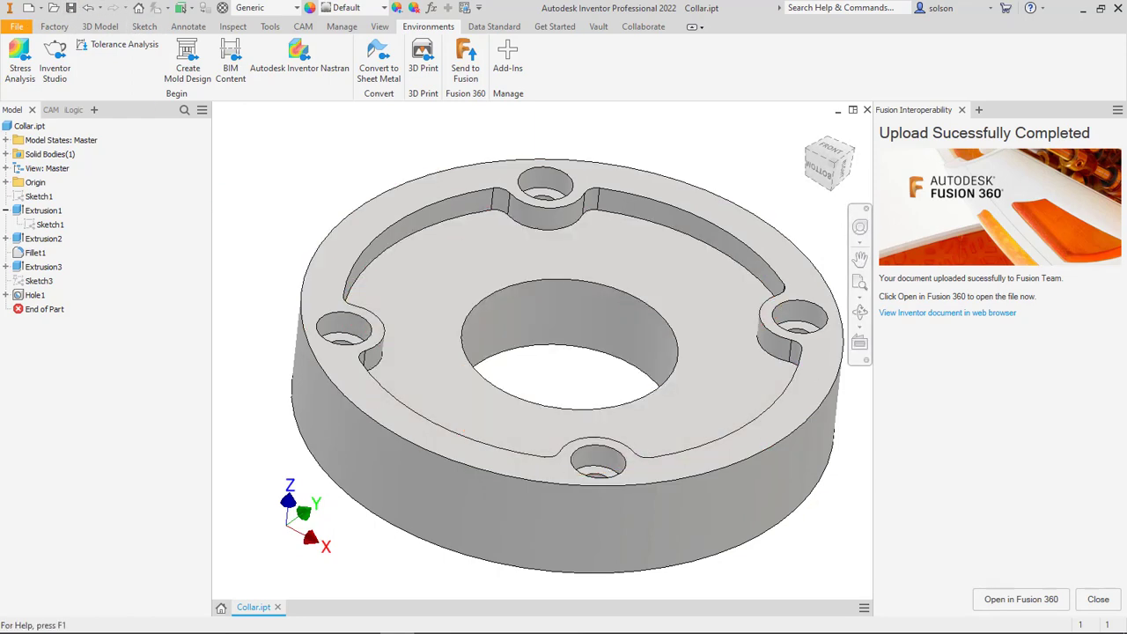
# Step: Send the modified collar to Fusion 360 as a new version of Collar.ipt in the MESA Training team
pyautogui.click(1097, 600)
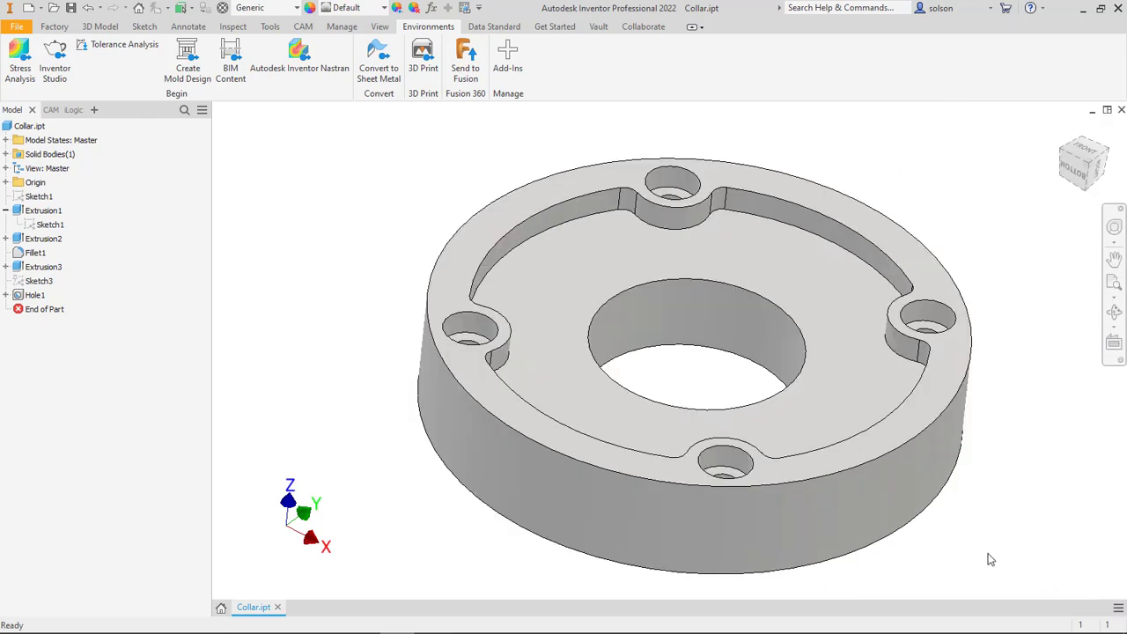
pyautogui.click(467, 56)
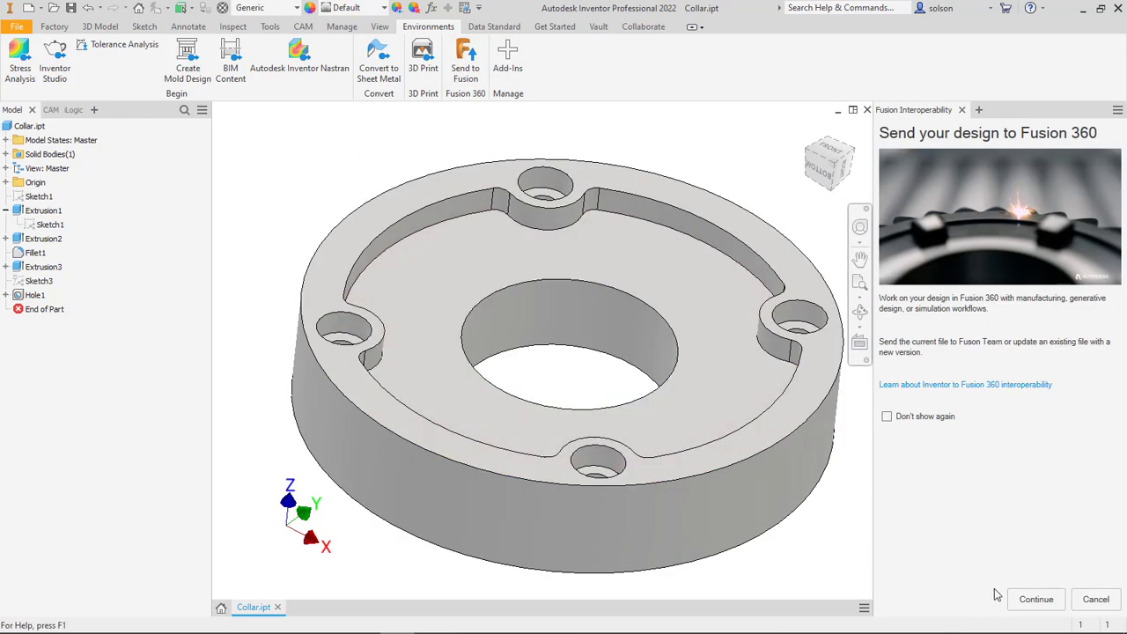
pyautogui.click(1036, 598)
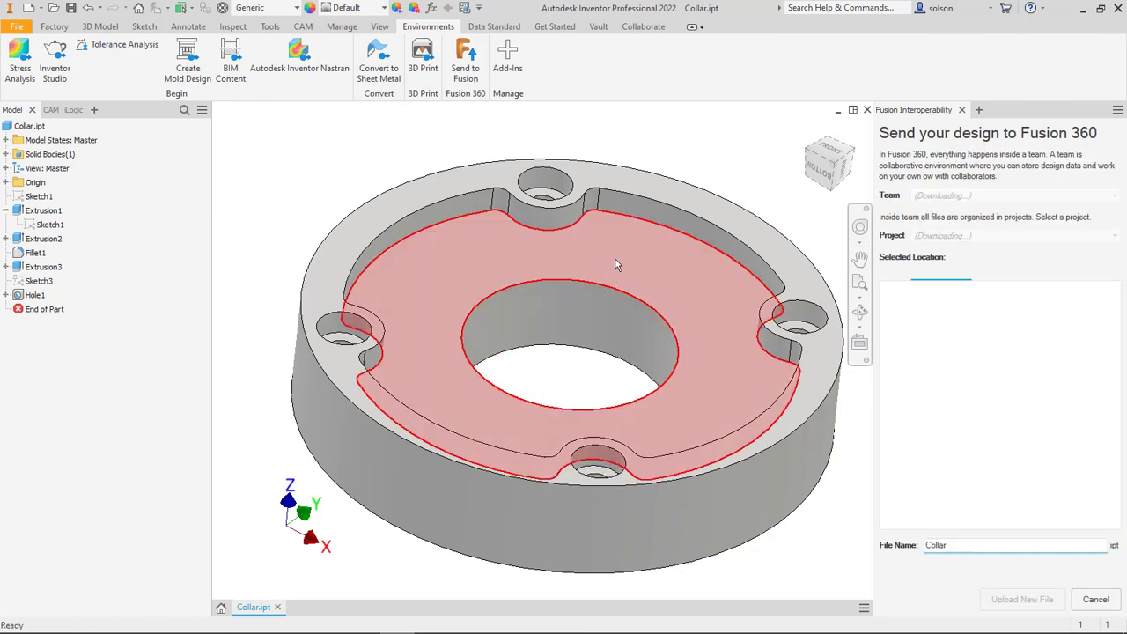
pyautogui.keyDown('shift'); pyautogui.moveTo(674, 170); pyautogui.dragTo(664, 160, button='middle'); pyautogui.keyUp('shift')
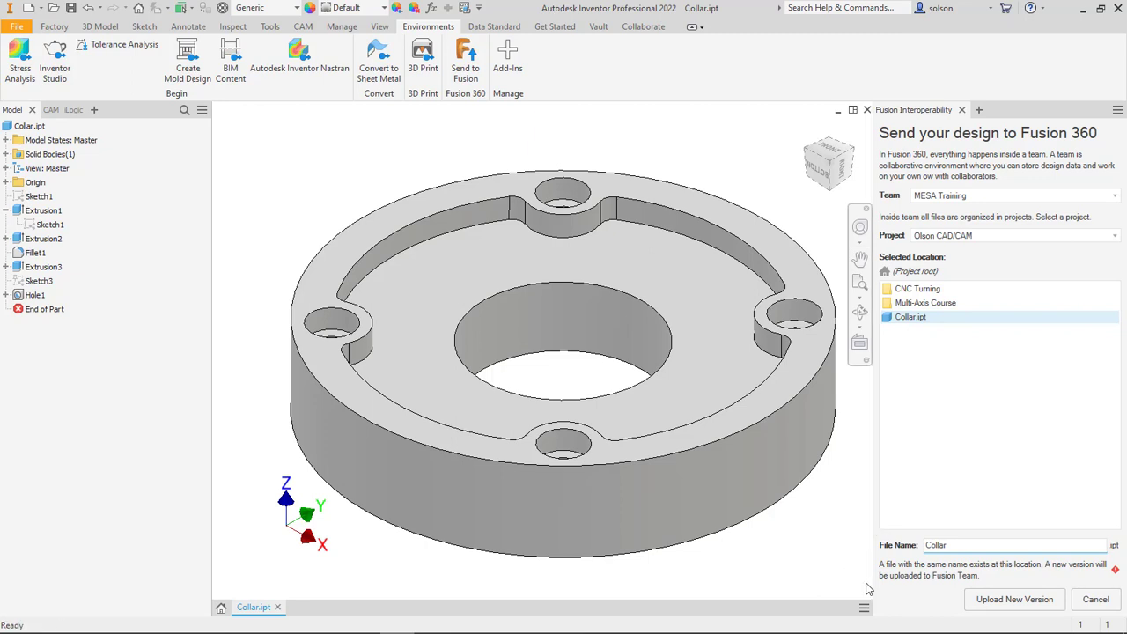
pyautogui.click(1012, 605)
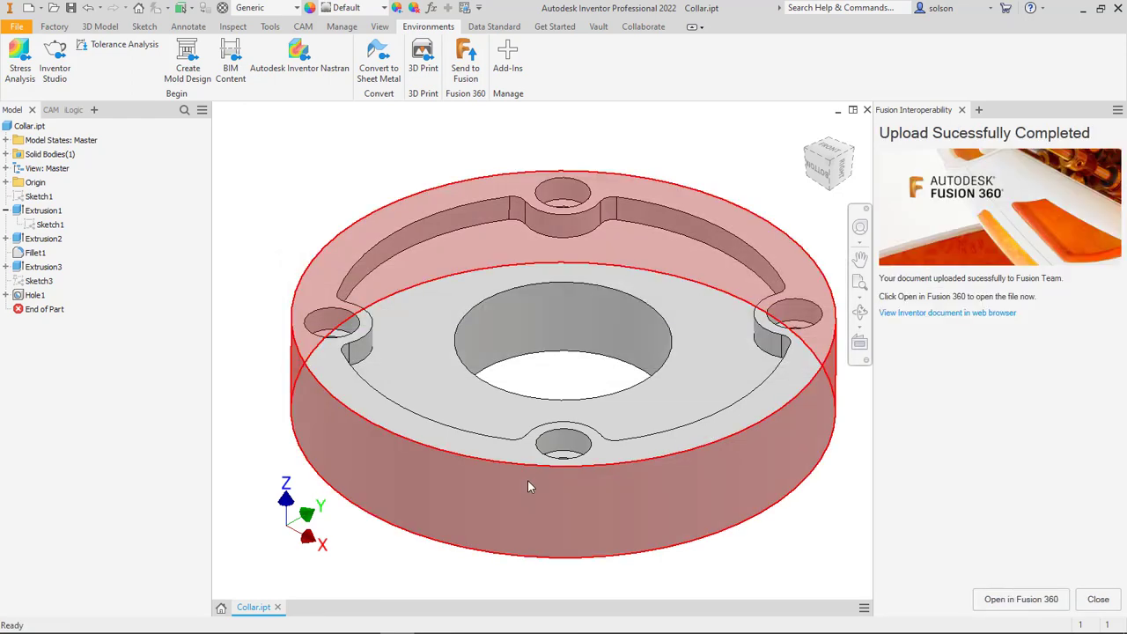
pyautogui.click(1097, 598)
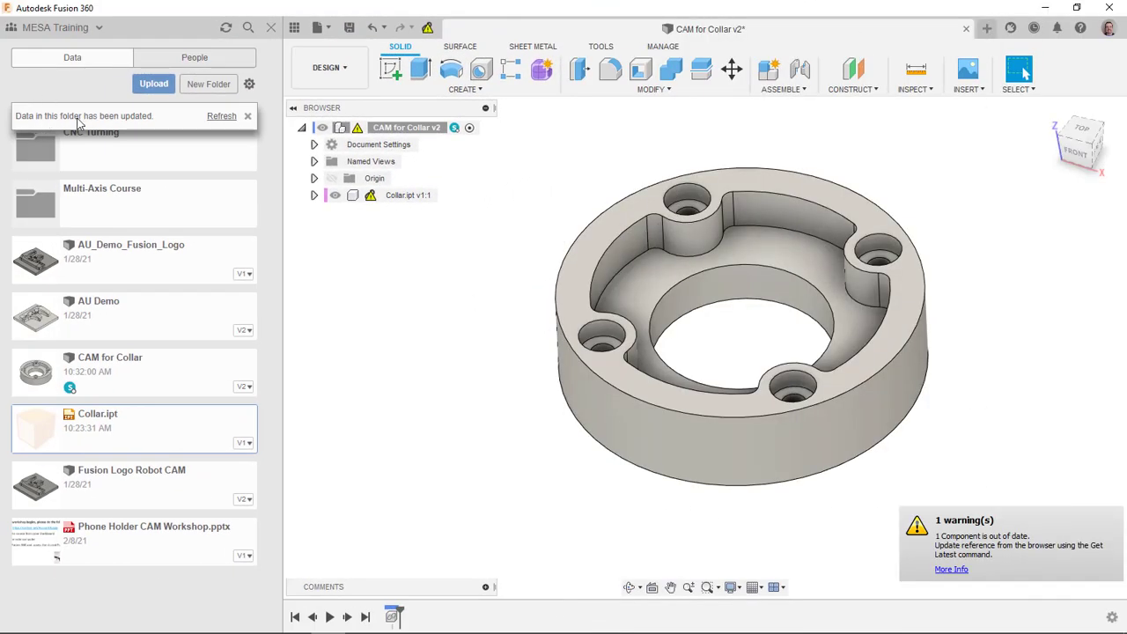
# Step: Switch to Fusion 360, refresh the project folder's data, and update the linked Collar.ipt in CAM for Collar to its latest version
pyautogui.click(220, 115)
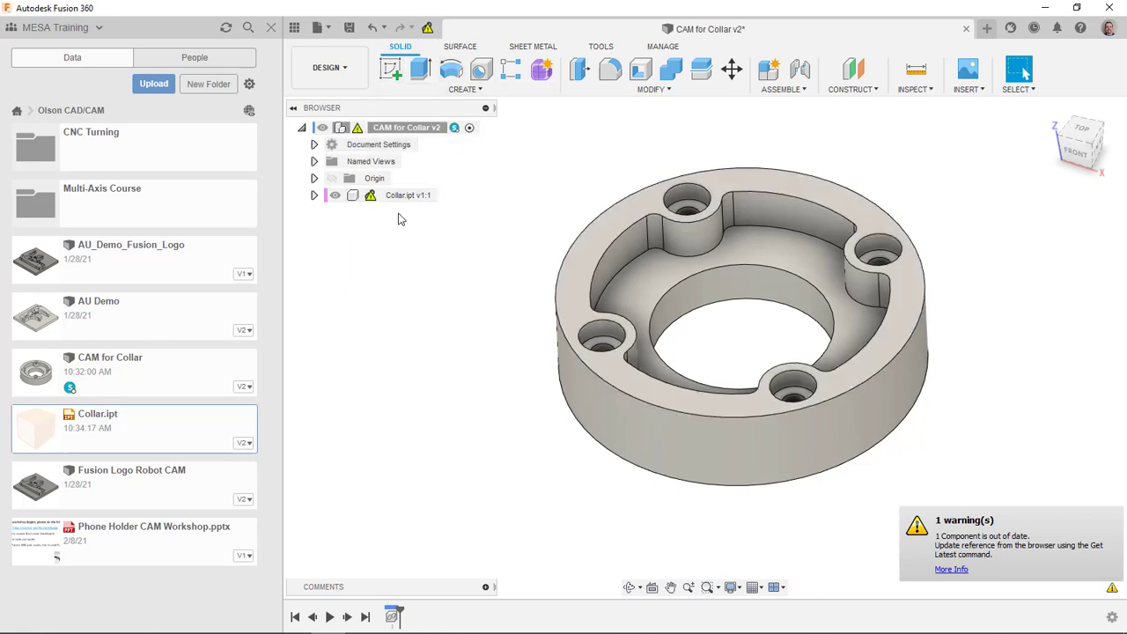
pyautogui.click(428, 29)
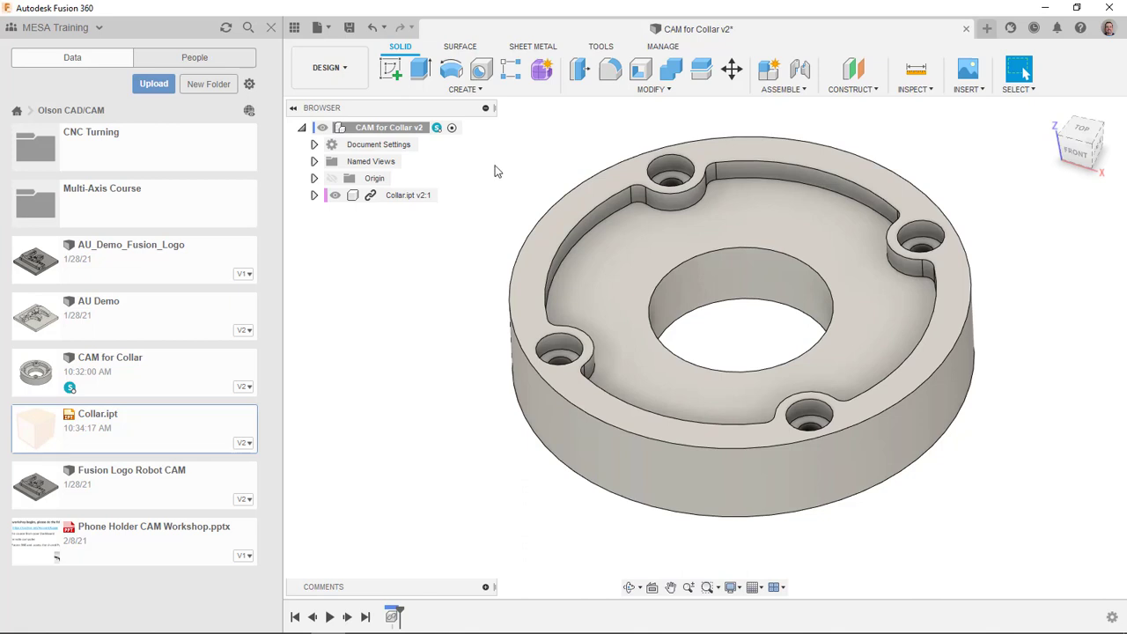
# Step: Regenerate all toolpaths of Setup1 in the Manufacture workspace and display the updated Adaptive1 toolpath on the collar
pyautogui.click(336, 69)
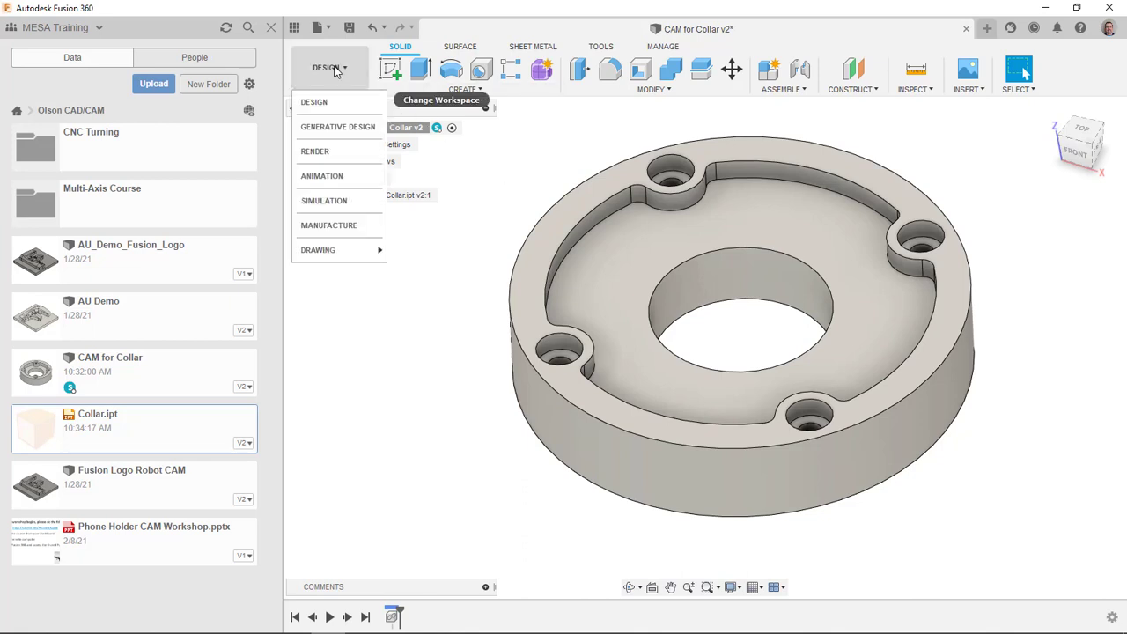
pyautogui.click(352, 224)
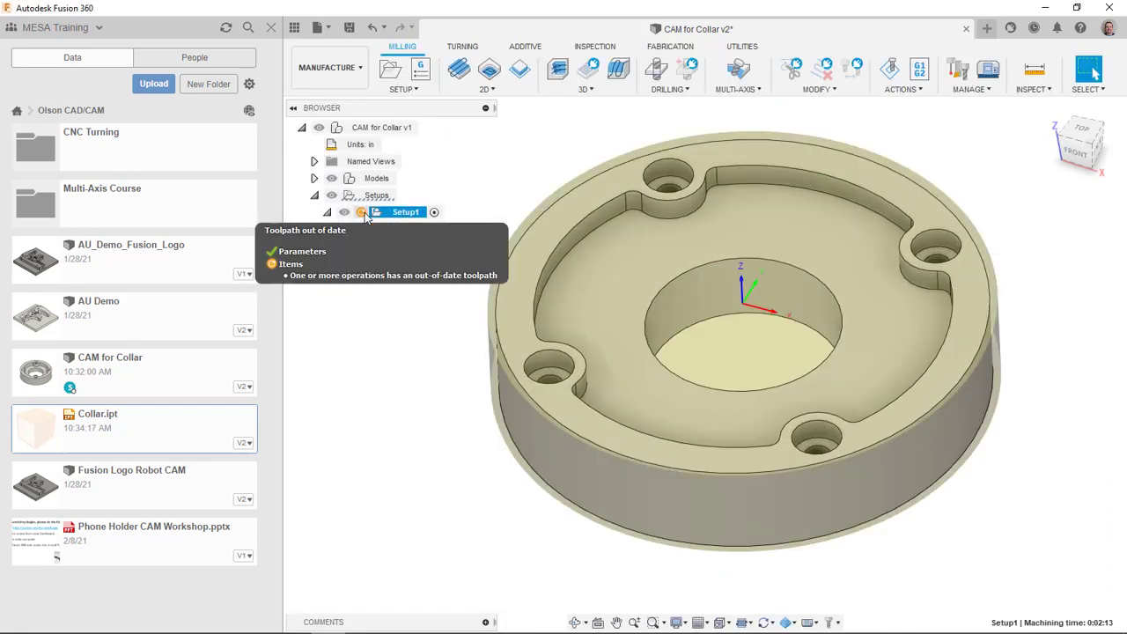
pyautogui.moveTo(375, 250)
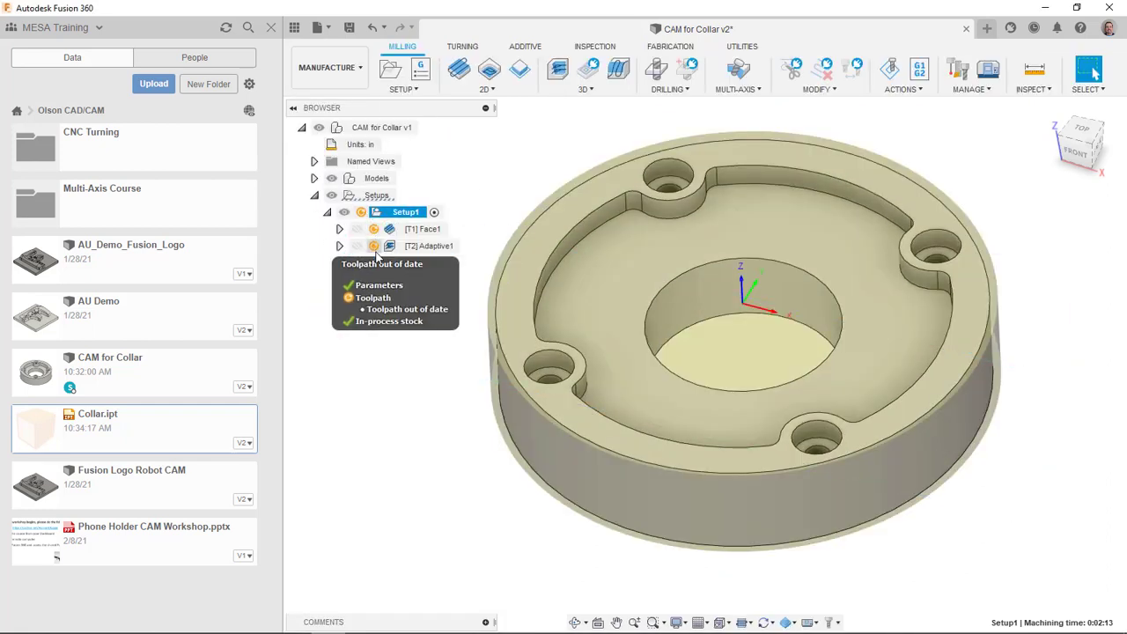
pyautogui.rightClick(390, 211)
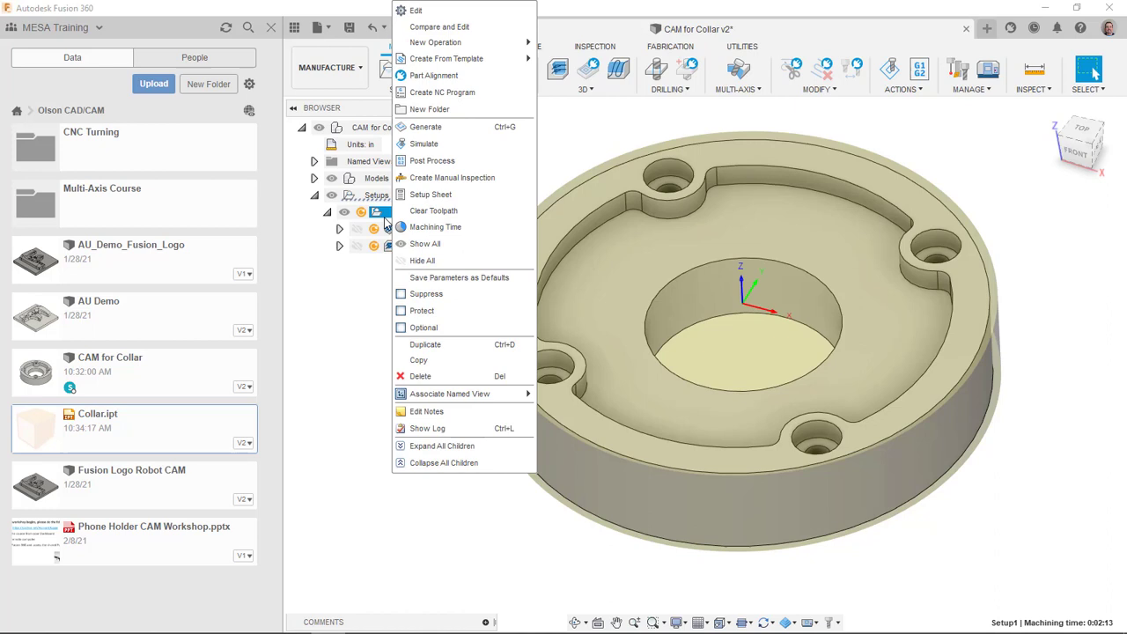
pyautogui.click(462, 126)
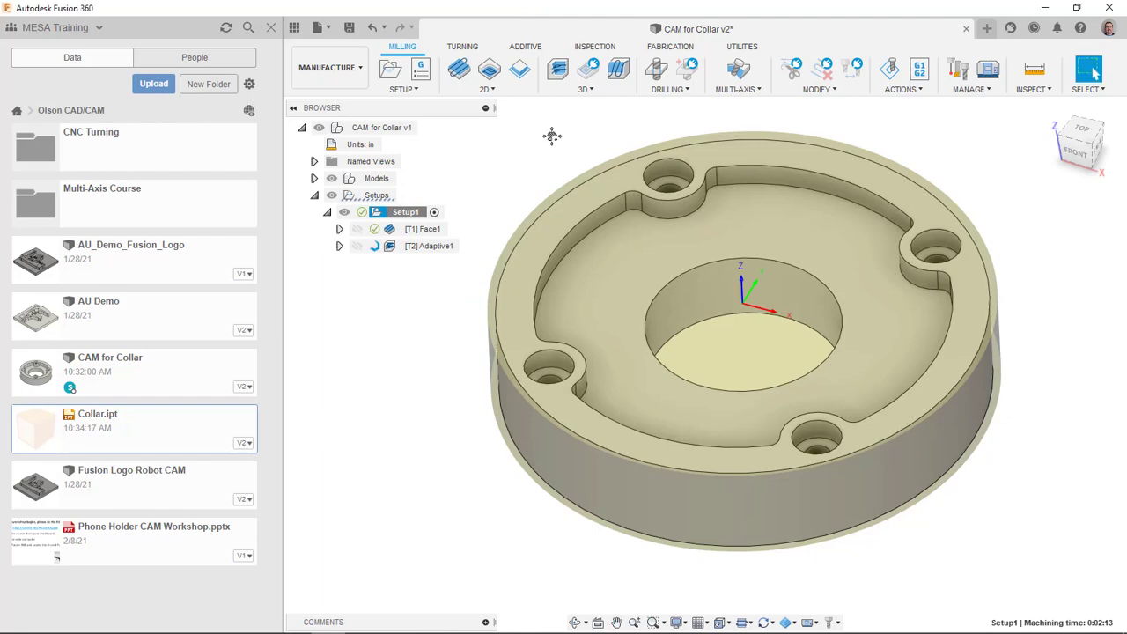
pyautogui.click(445, 246)
pyautogui.moveTo(666, 190); pyautogui.dragTo(714, 227, button='middle')
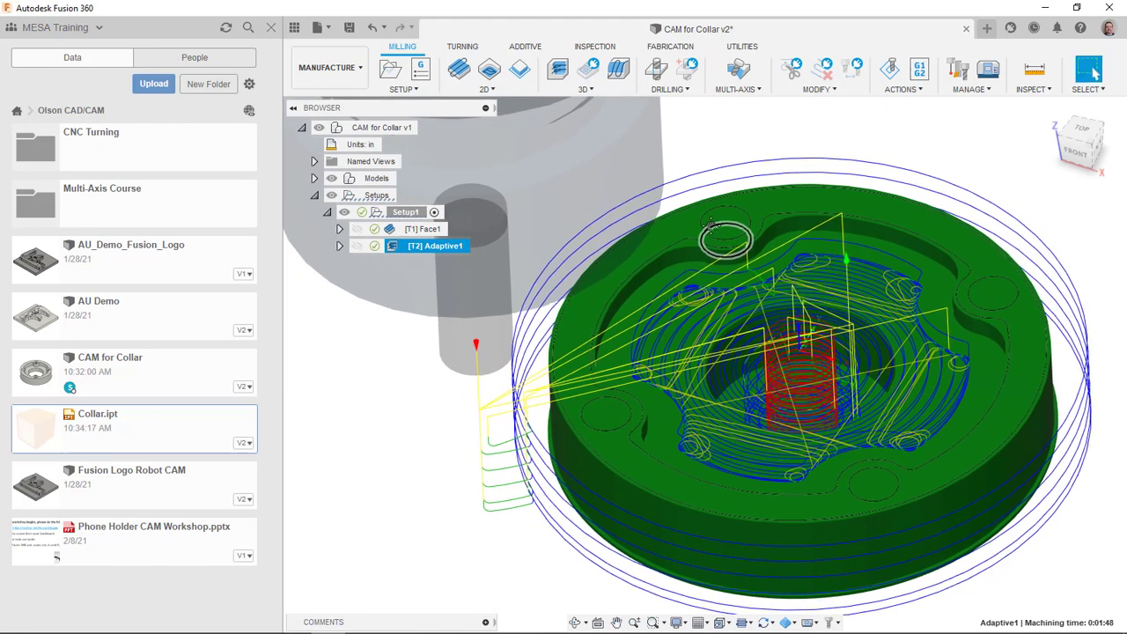